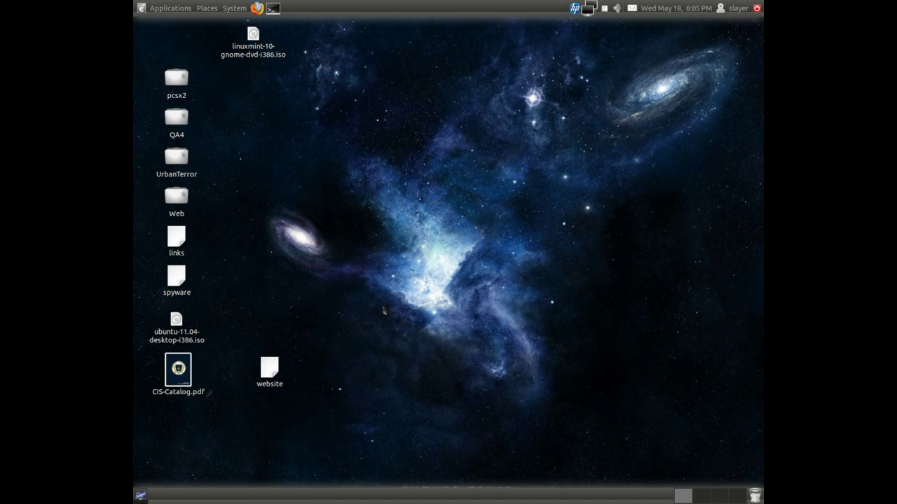
Search Ubuntu Software Center for clamav, confirm Virus Scanner is installed, then clear the search
left_click(175, 6)
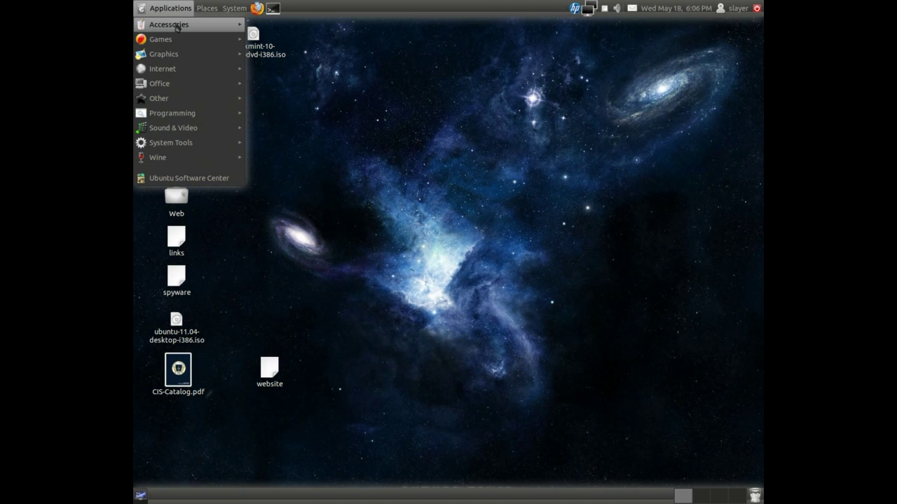
left_click(189, 178)
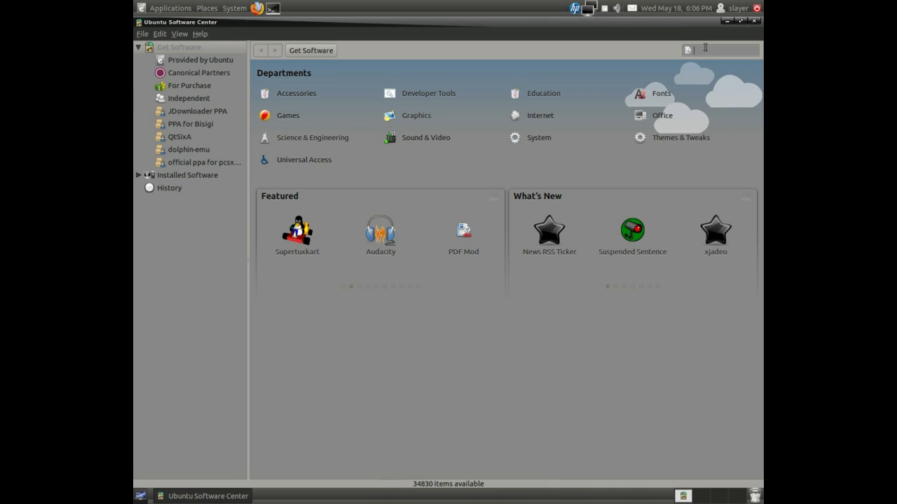
type("cla")
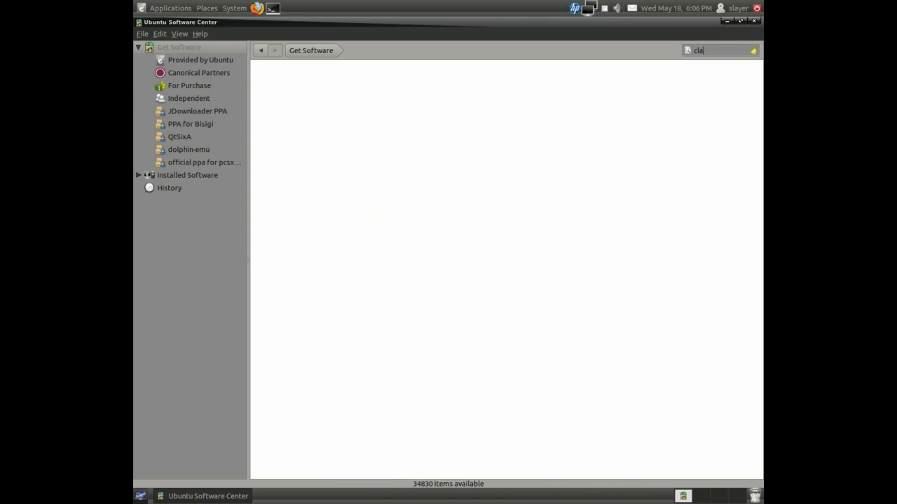
type("m")
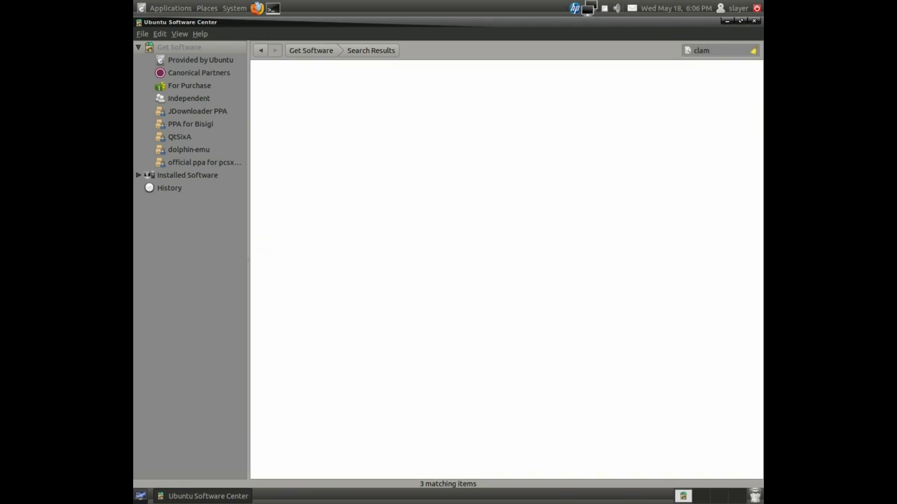
type("av")
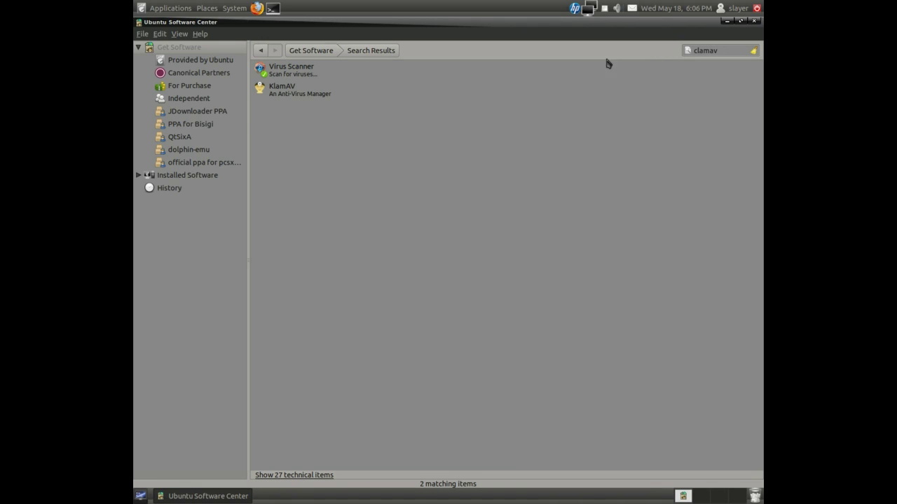
left_click(302, 77)
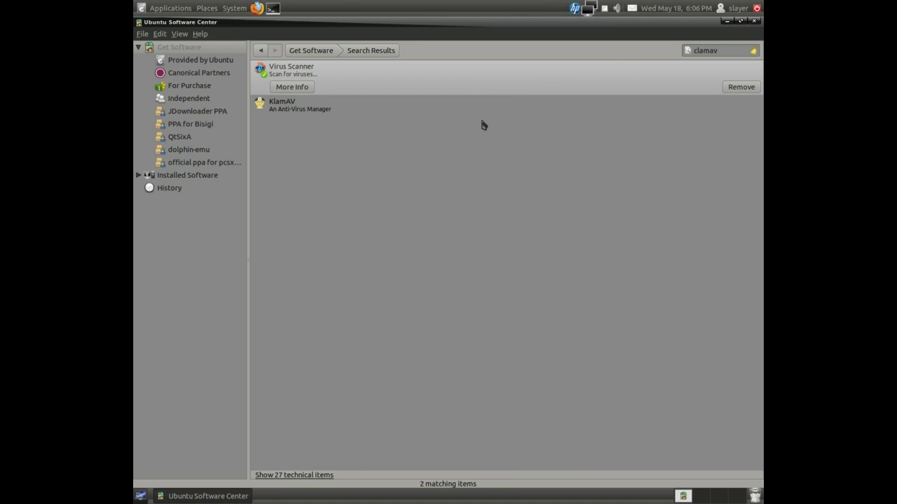
left_click(723, 50)
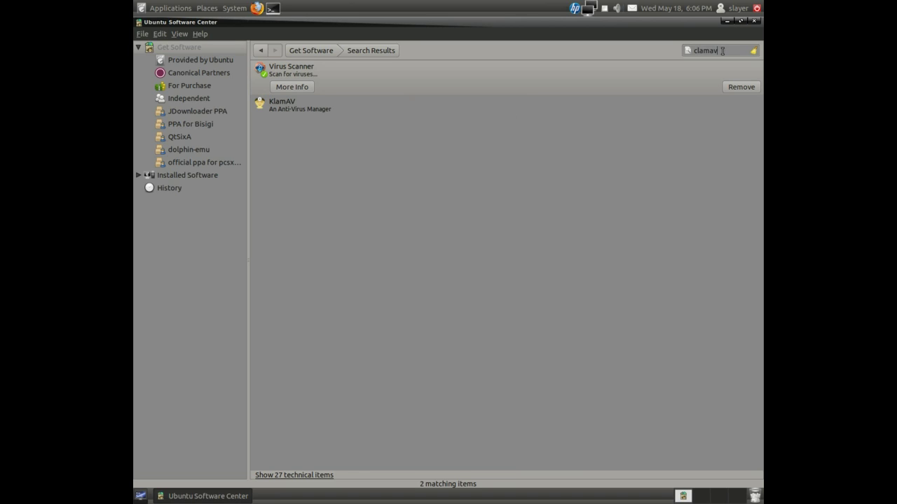
key("BackSpace")
key("BackSpace")
key("BackSpace")
key("BackSpace")
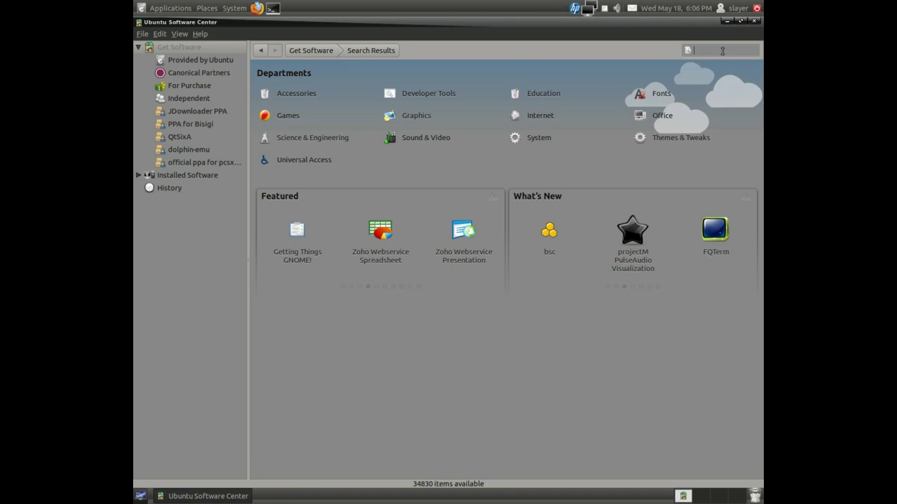
Search for firewall, confirm Firewall configuration is installed, and close the Software Center
type("fire")
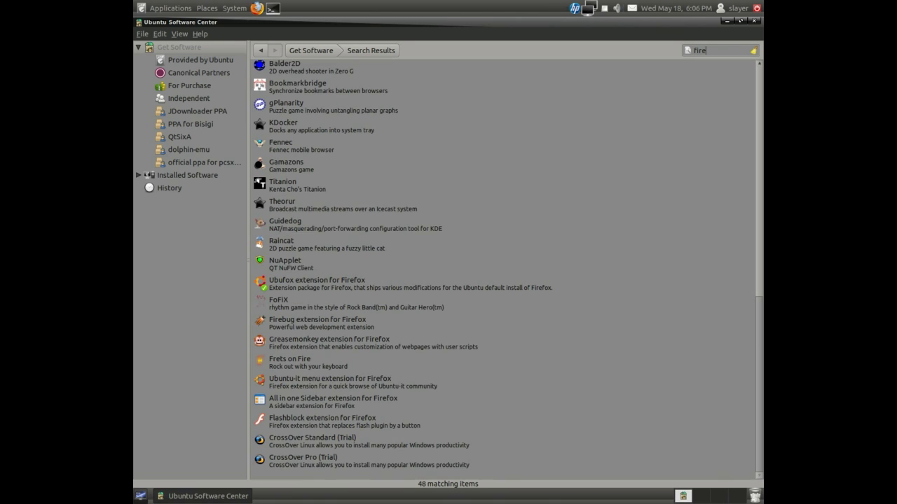
type("wall")
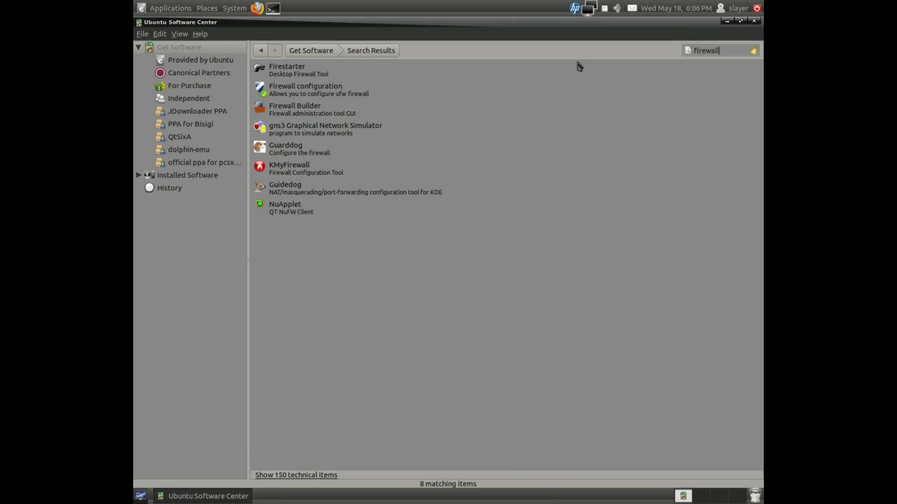
left_click(300, 98)
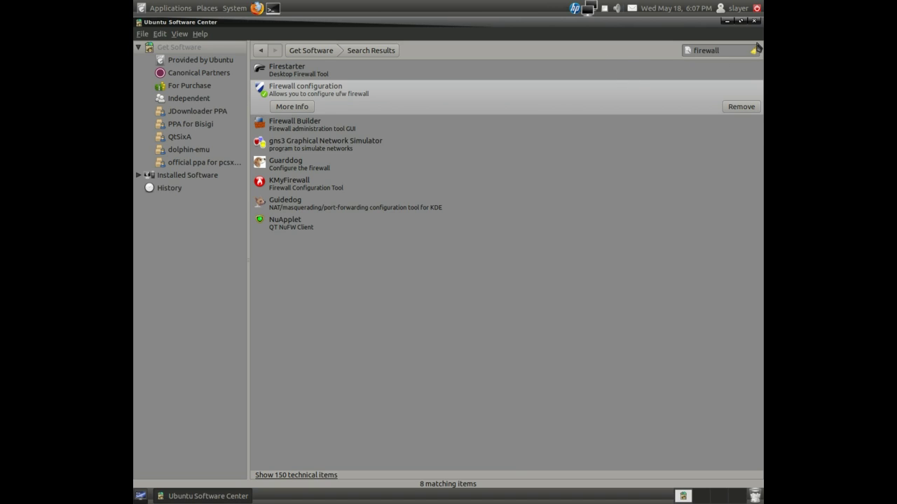
left_click(753, 20)
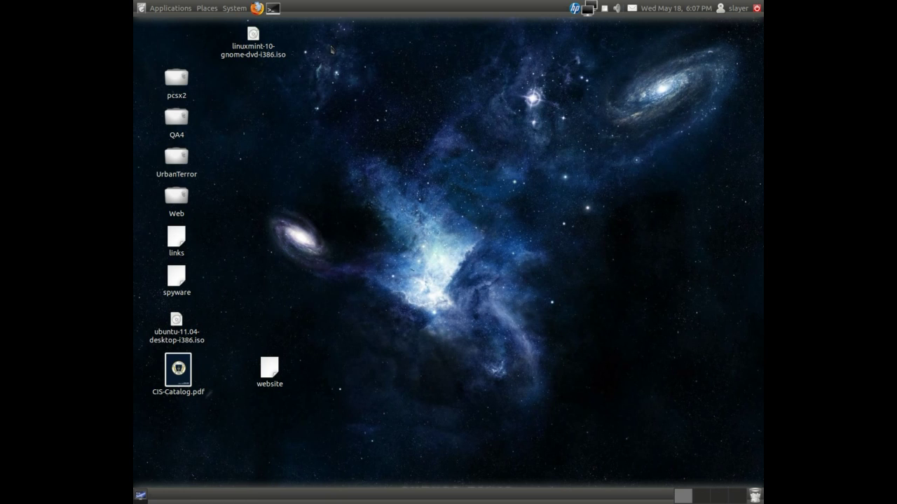
left_click(235, 10)
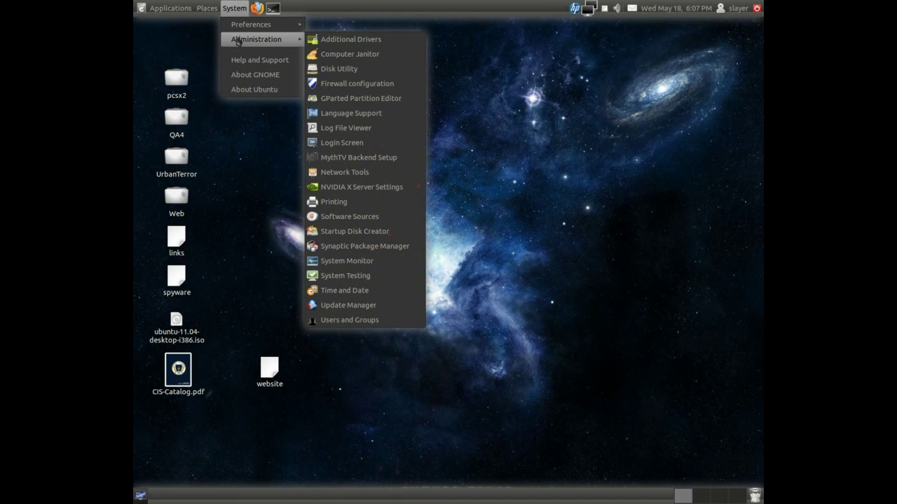
mouse_move(257, 40)
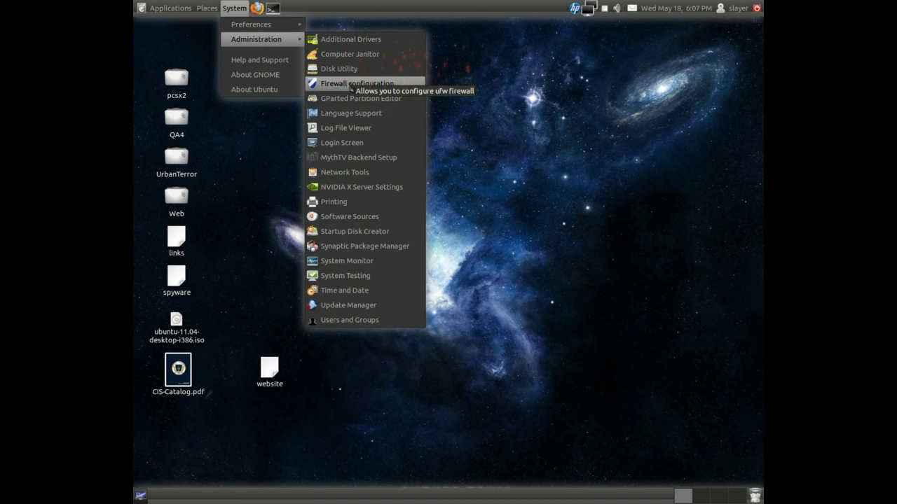
left_click(349, 83)
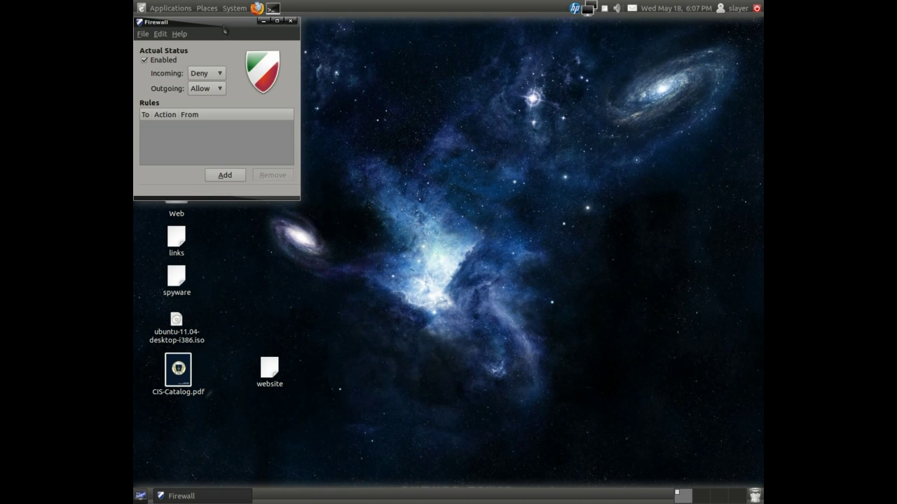
left_click_drag(224, 22, 425, 101)
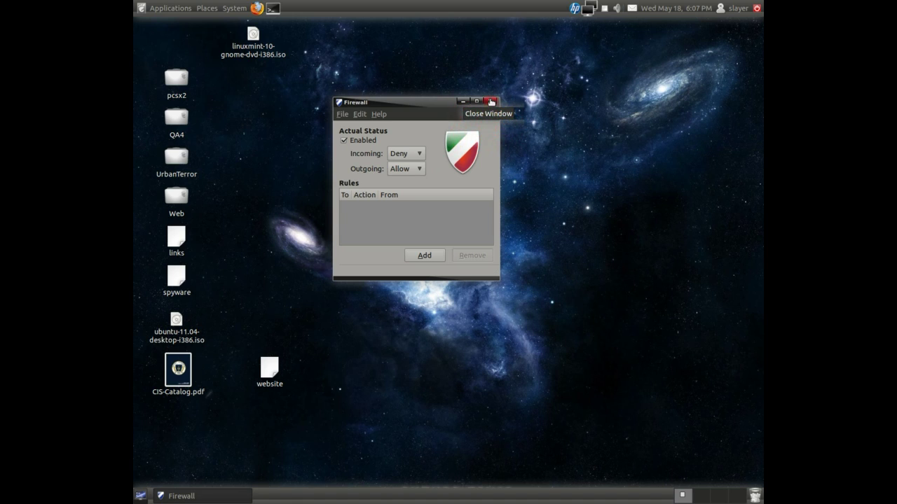
left_click(491, 102)
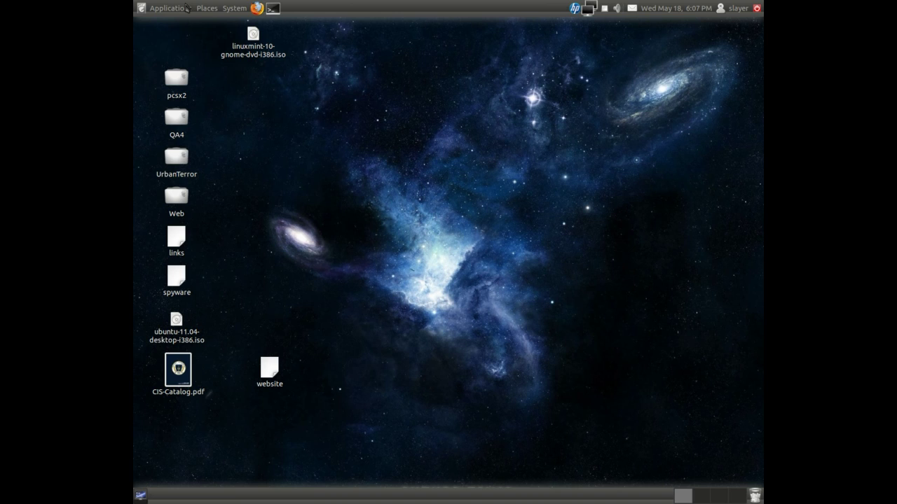
Launch ClamTk Virus Scanner from the Applications menu and centre its window
left_click(186, 8)
mouse_move(169, 25)
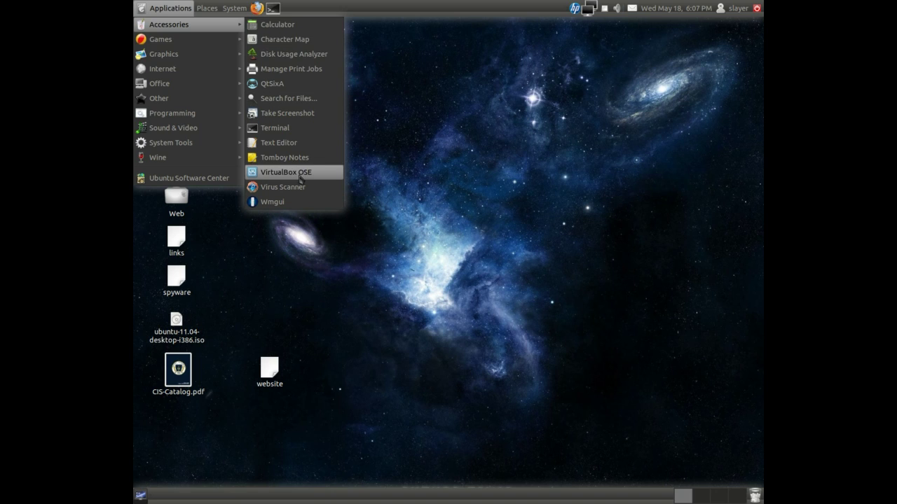
left_click(306, 190)
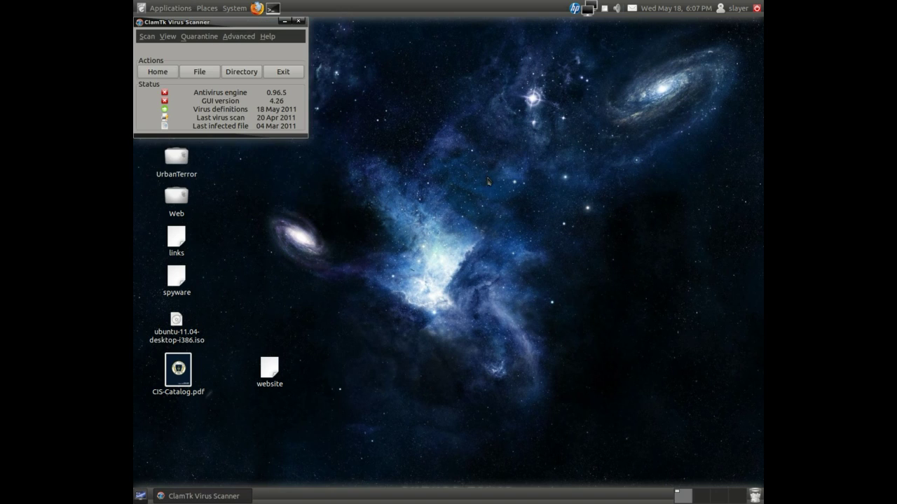
left_click_drag(231, 22, 458, 130)
Schedule a daily 22:00 entire-computer scan and definitions update in the scheduler
left_click(468, 145)
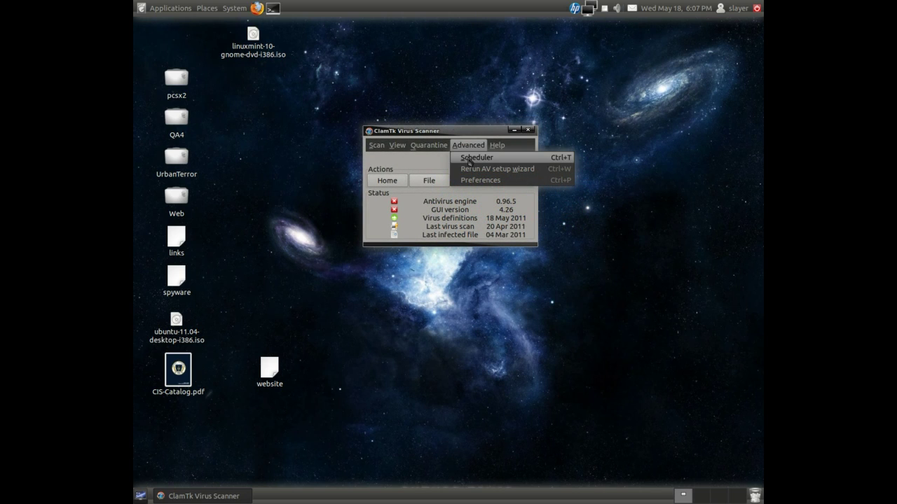
left_click(469, 158)
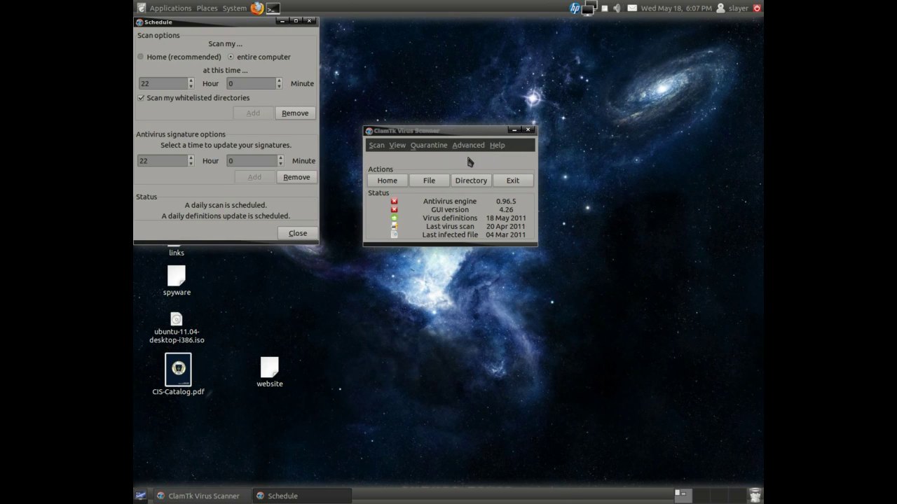
mouse_move(252, 26)
left_mouse_down()
mouse_move(275, 53)
mouse_move(442, 139)
left_mouse_up()
left_click(431, 166)
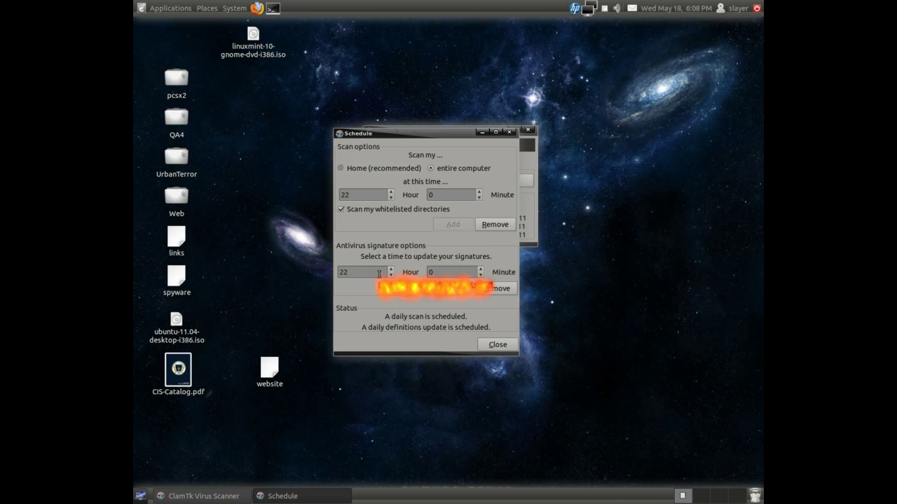
left_click(494, 346)
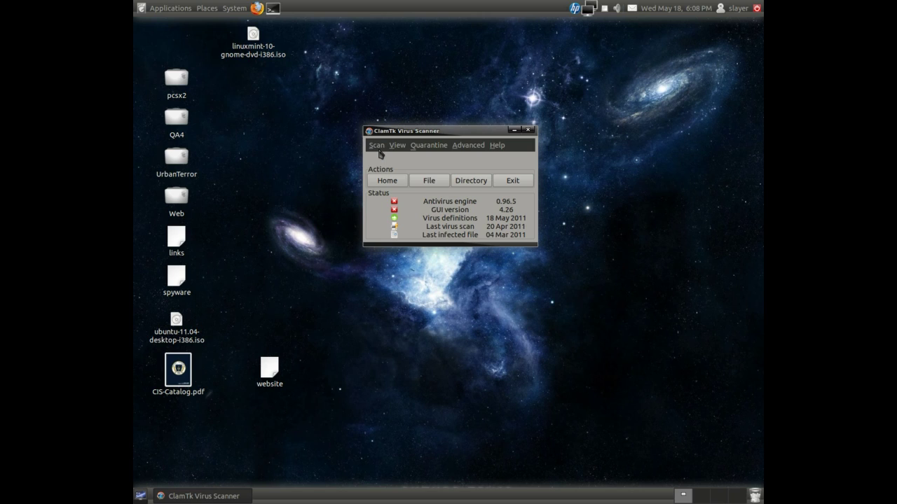
Run a recursive scan of the Desktop's QA4 folder, then open QA4 from the desktop
left_click(378, 146)
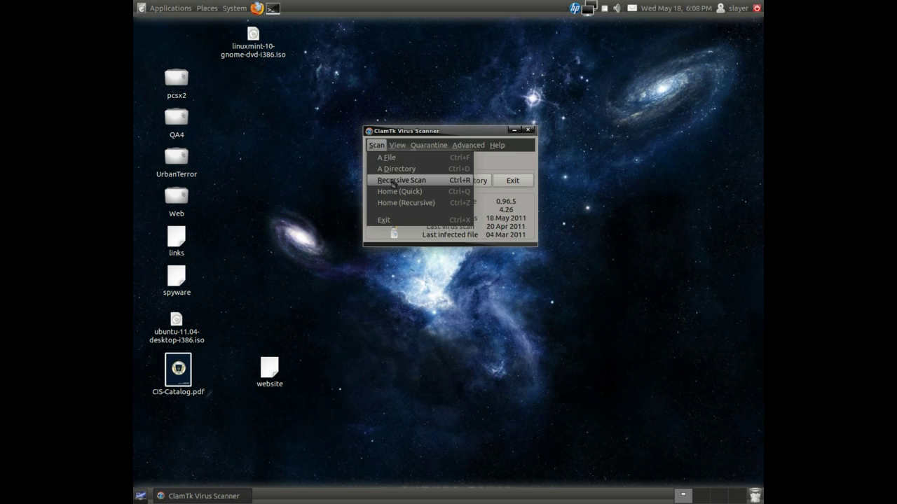
left_click(401, 181)
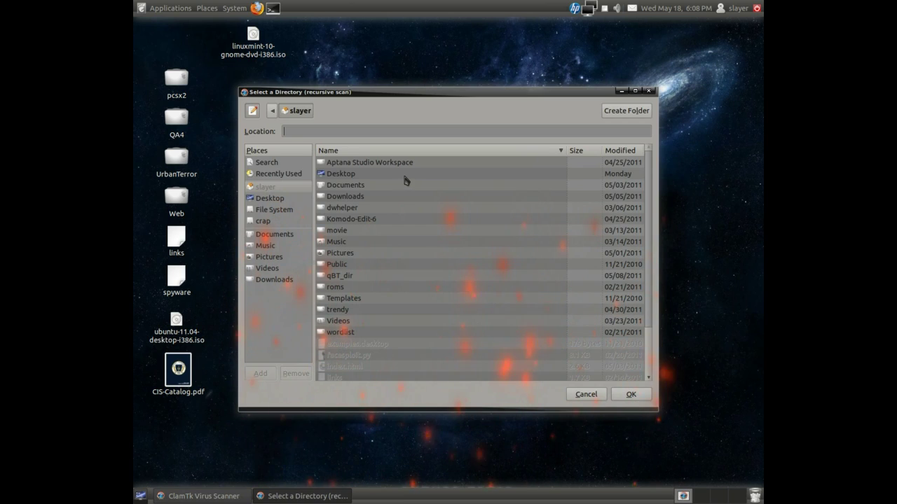
left_click(353, 178)
double_click(352, 178)
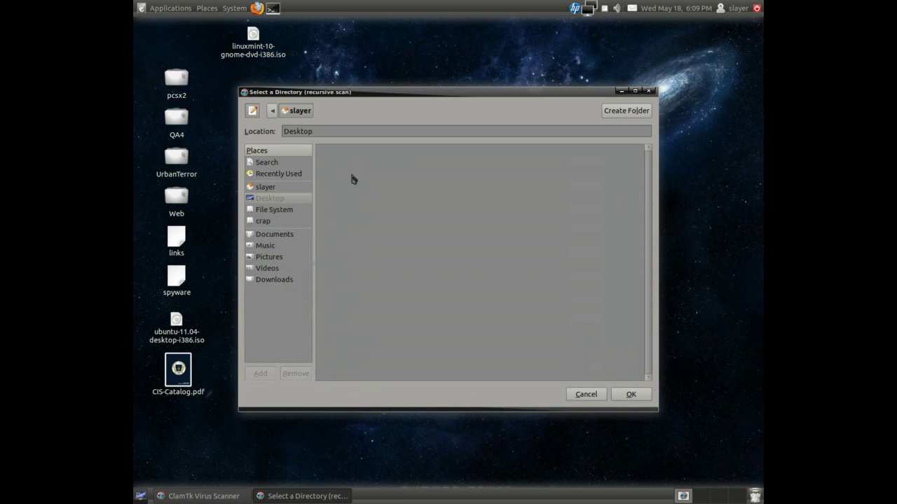
left_click(337, 176)
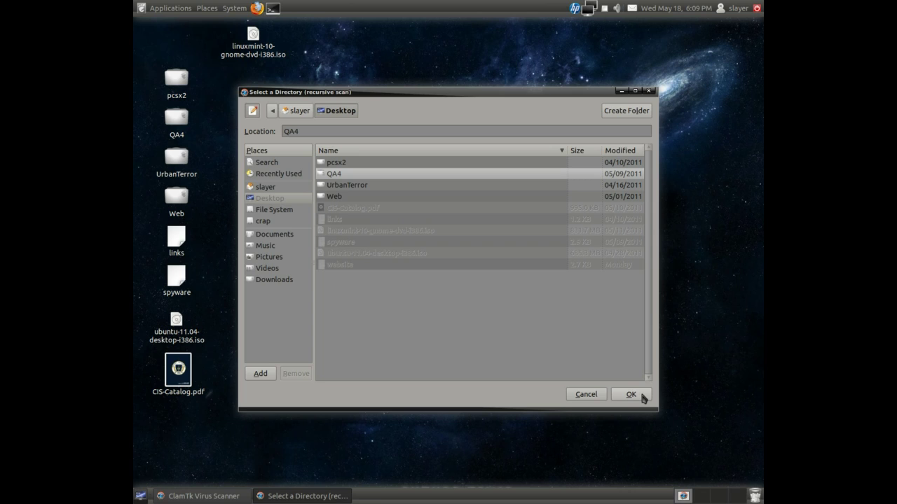
left_click(643, 398)
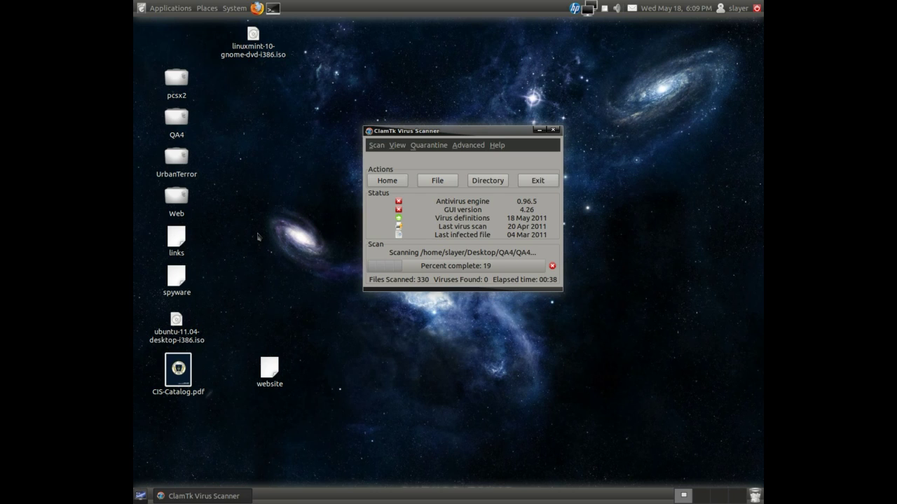
left_click(177, 117)
double_click(177, 118)
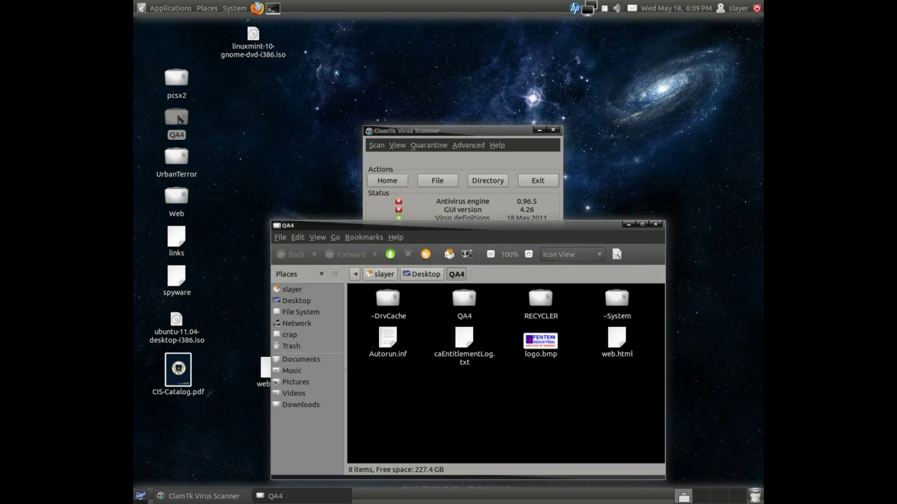
Open the nested QA4 subfolder, maximize it, scroll through its 1,540 items, then close it
double_click(460, 300)
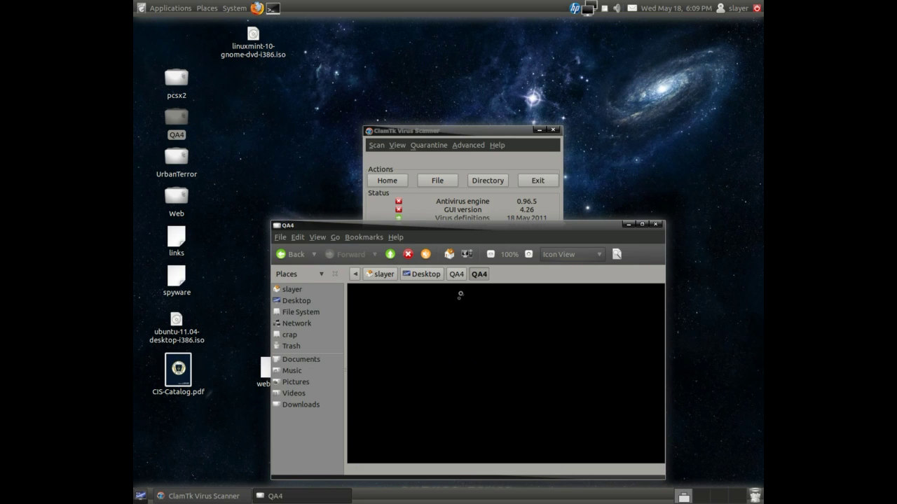
scroll(516, 326, "down", 1)
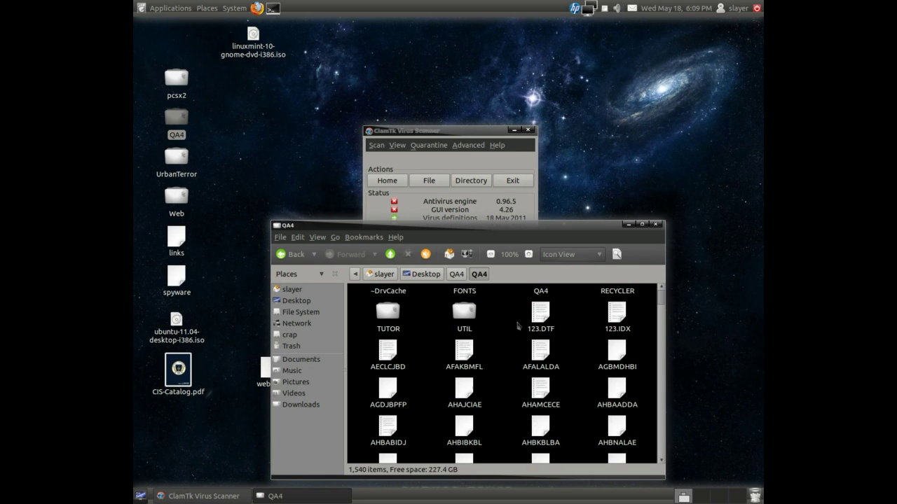
scroll(517, 325, "down", 3)
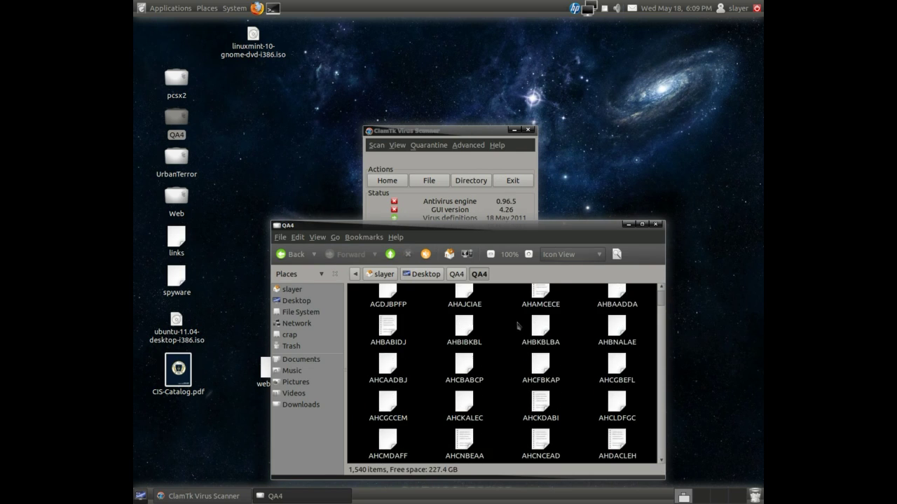
left_click(643, 226)
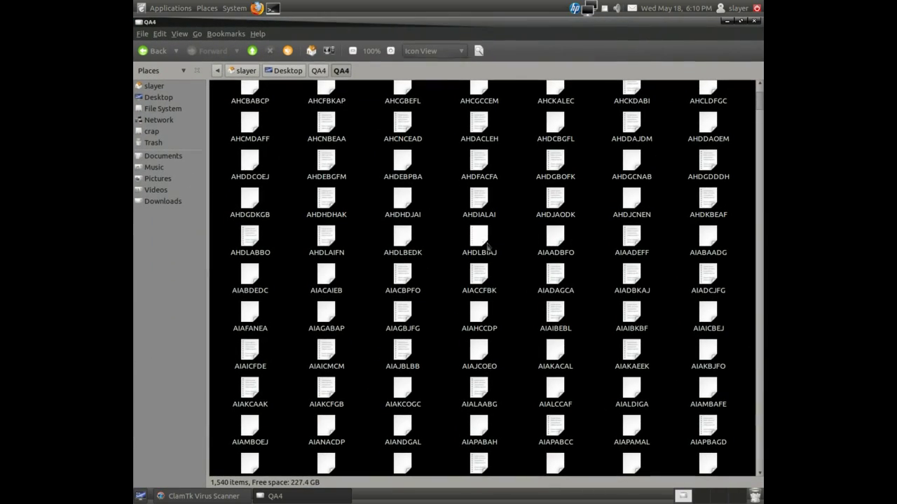
scroll(505, 245, "down", 5)
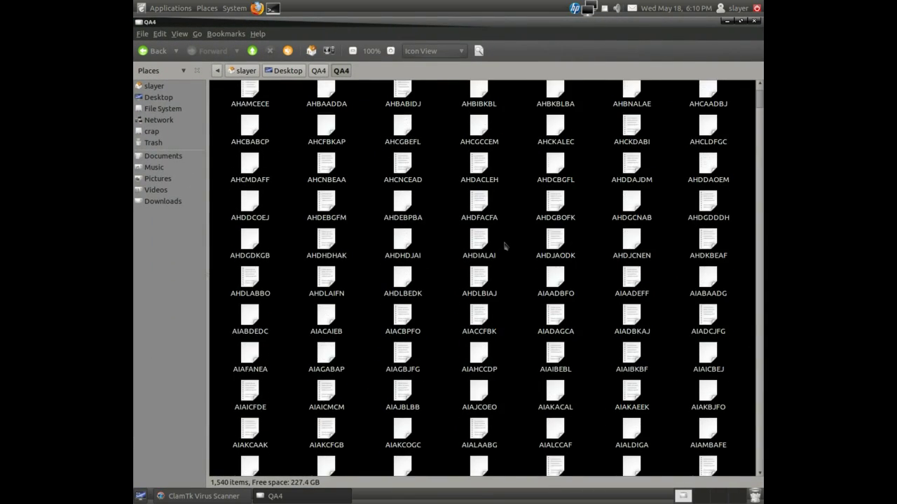
scroll(505, 246, "down", 5)
scroll(504, 246, "down", 5)
scroll(504, 245, "down", 3)
scroll(505, 246, "down", 5)
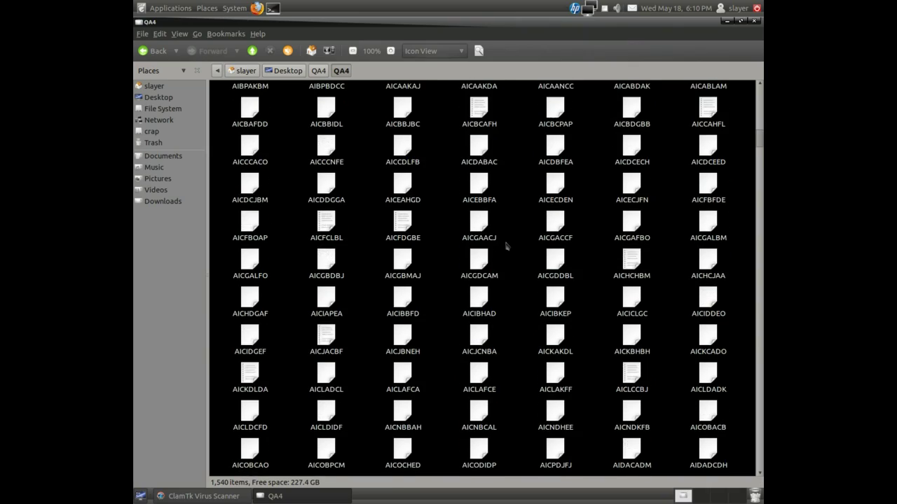
scroll(504, 245, "down", 5)
scroll(506, 247, "down", 5)
scroll(507, 246, "down", 5)
scroll(507, 247, "down", 5)
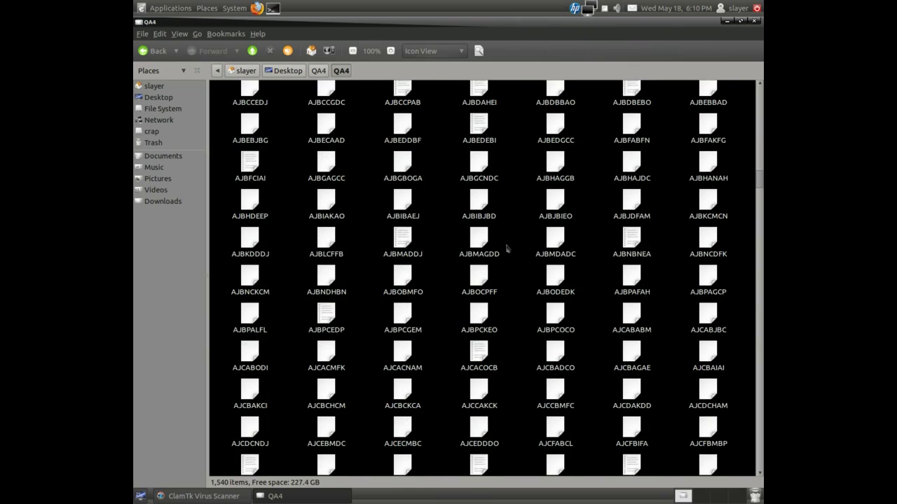
scroll(506, 247, "down", 5)
scroll(507, 247, "down", 5)
scroll(507, 247, "down", 5)
scroll(507, 246, "down", 5)
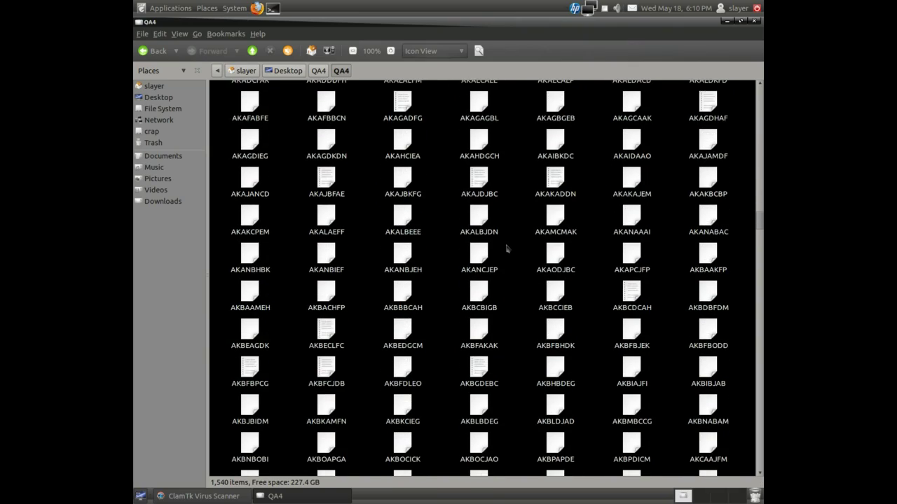
scroll(506, 246, "down", 5)
scroll(507, 247, "down", 5)
scroll(506, 246, "down", 5)
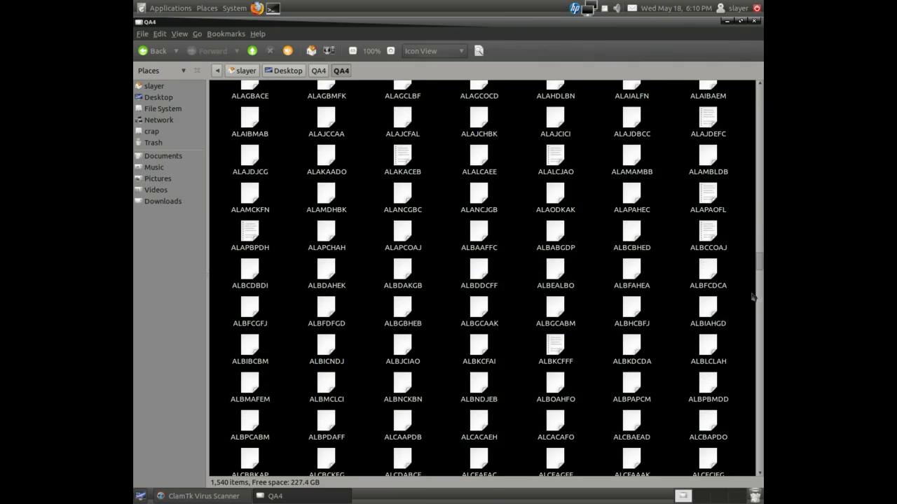
scroll(760, 275, "down", 1)
mouse_move(760, 275)
left_mouse_down()
mouse_move(757, 392)
mouse_move(725, 421)
mouse_move(700, 392)
mouse_move(738, 77)
left_mouse_up()
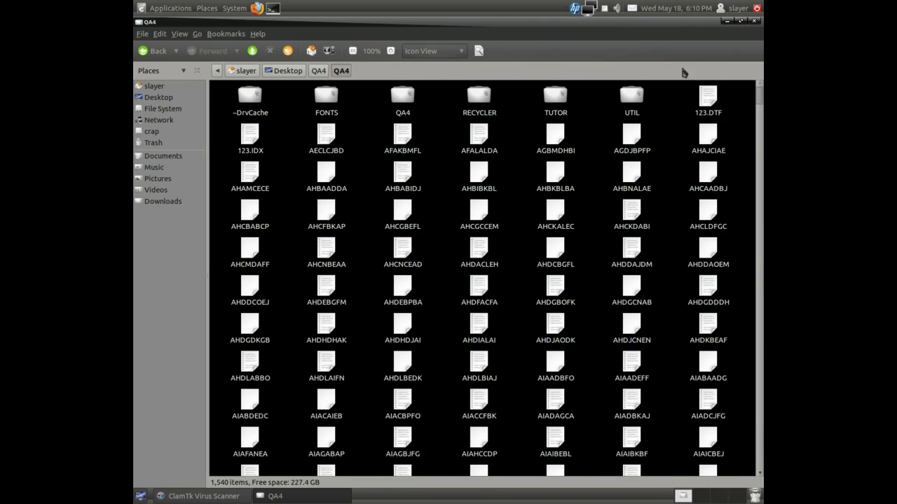
left_click(753, 22)
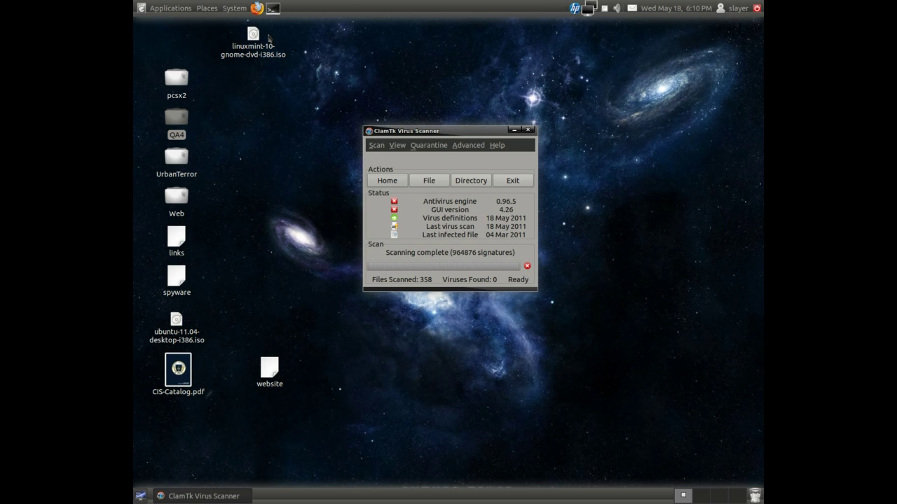
Open the Home folder, view and close the translog log, and show hidden files with Ctrl+H
left_click(207, 9)
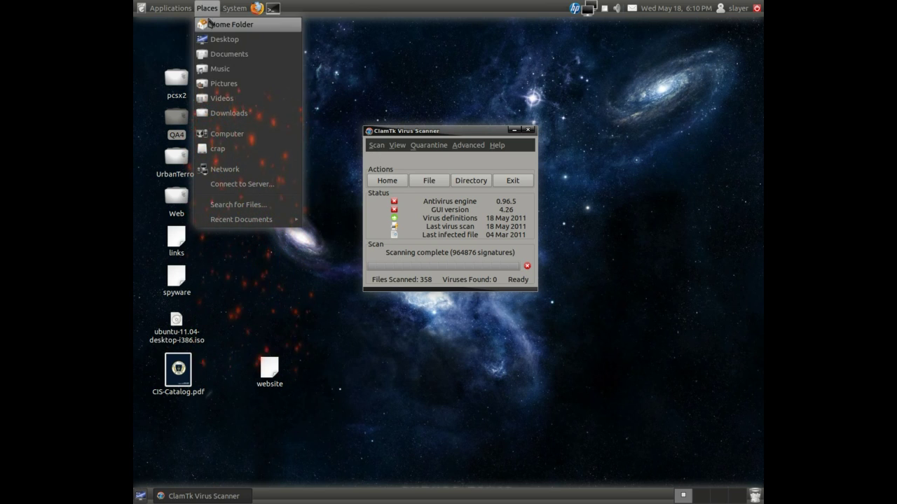
left_click(212, 25)
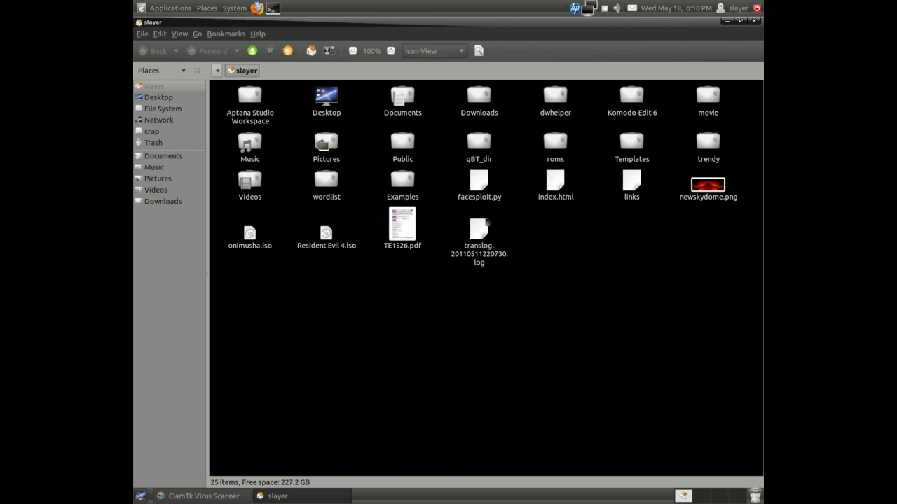
double_click(479, 228)
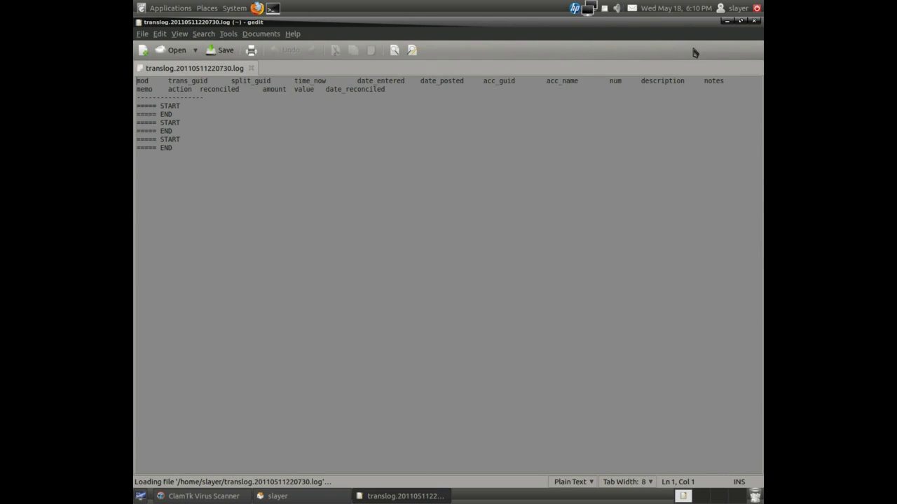
left_click(754, 21)
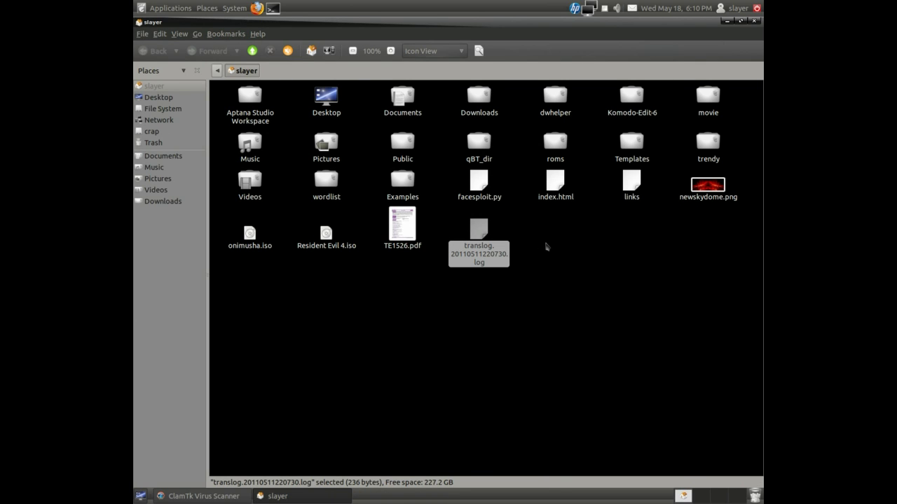
key("ctrl+h")
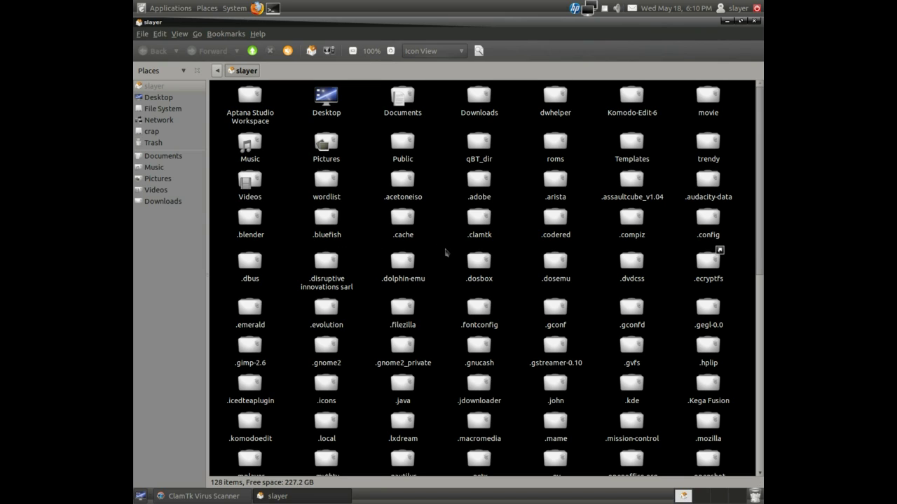
scroll(446, 252, "down", 1)
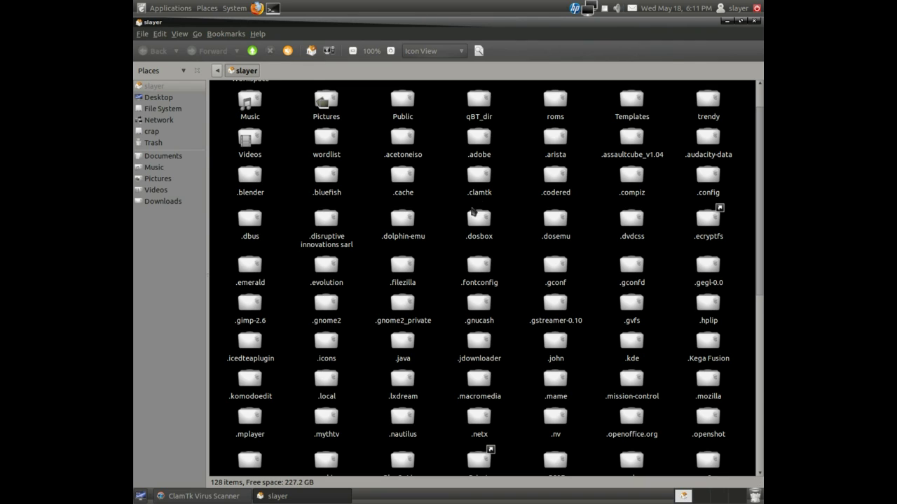
Open the .clamtk history folder and open May-18-2011.log in gedit
left_click(482, 180)
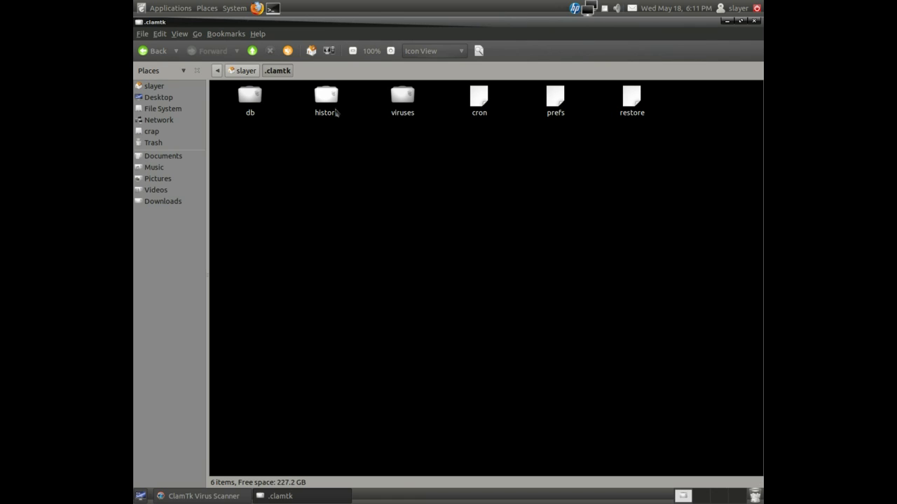
left_click(333, 104)
double_click(333, 103)
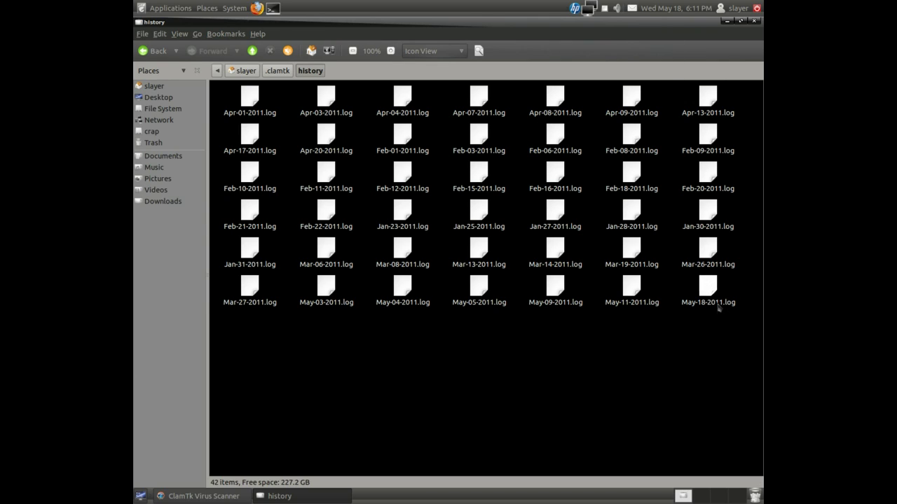
left_click(716, 300)
double_click(712, 290)
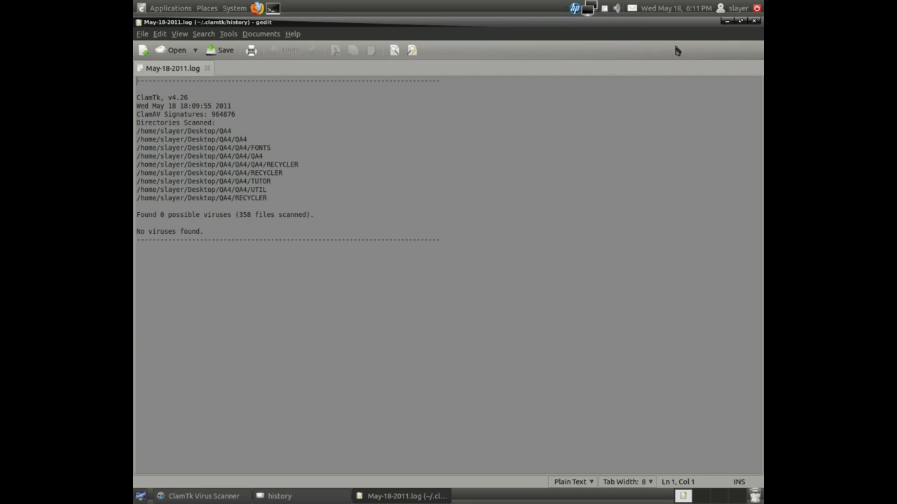
Close the May-18 log and open Jan-23-2011.log from the history folder
left_click(759, 22)
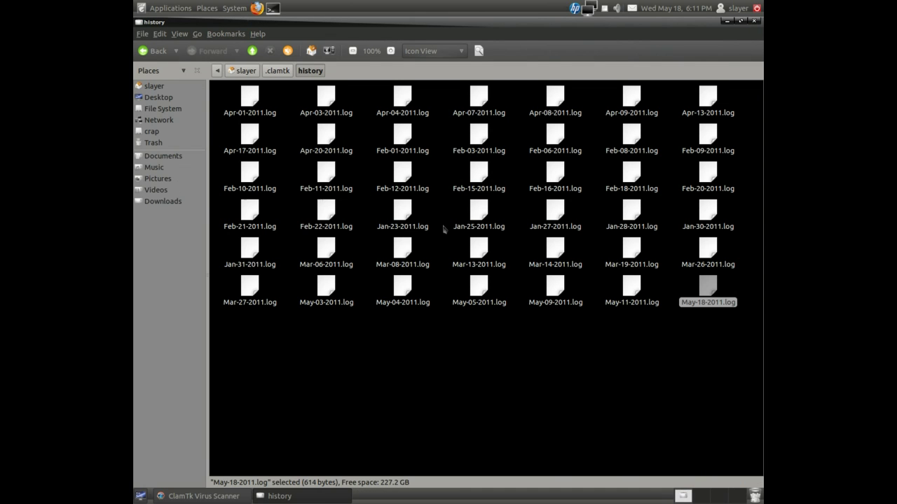
double_click(404, 214)
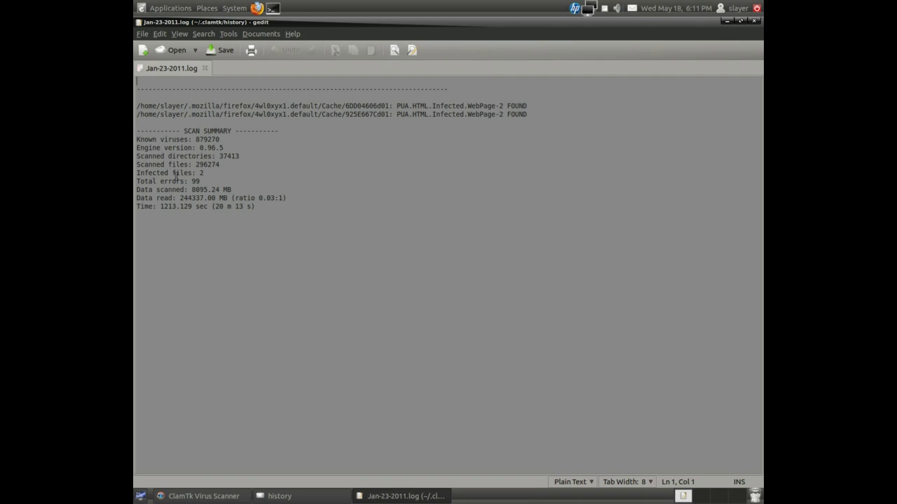
Highlight the 'Infected files: 2' and FOUND lines in Jan-23-2011.log, then close it
left_click_drag(137, 173, 228, 172)
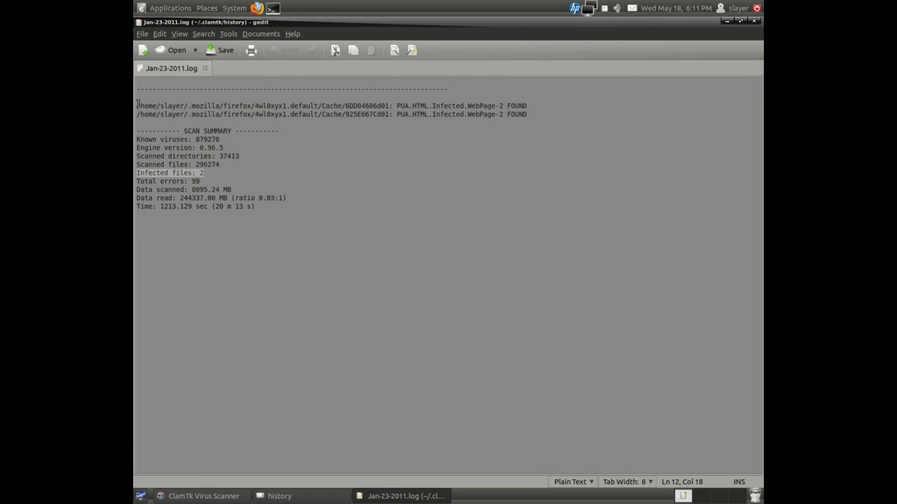
left_click_drag(137, 106, 549, 111)
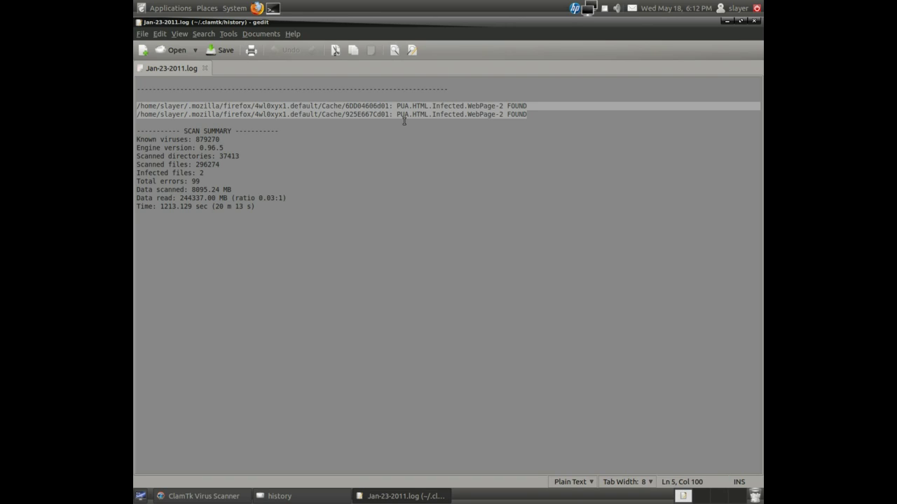
left_click(451, 140)
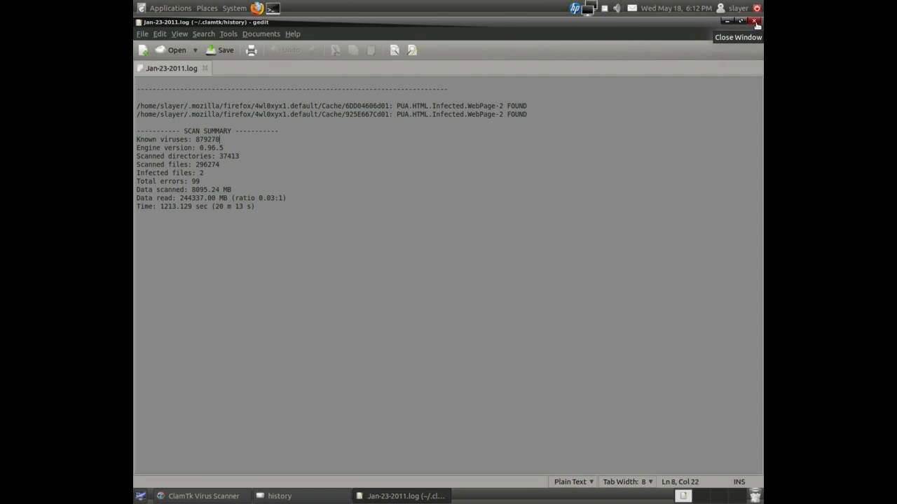
left_click(754, 21)
Close the history folder window and the ClamTk Virus Scanner window
left_click(513, 181)
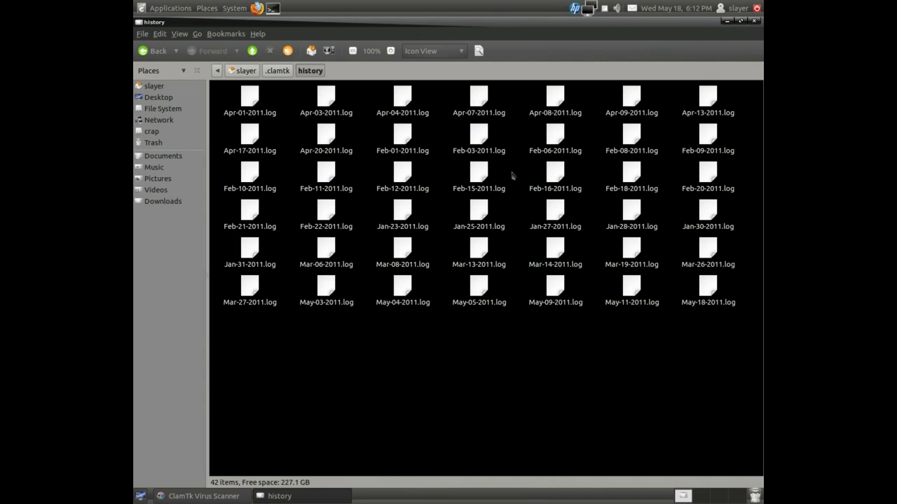
left_click(754, 20)
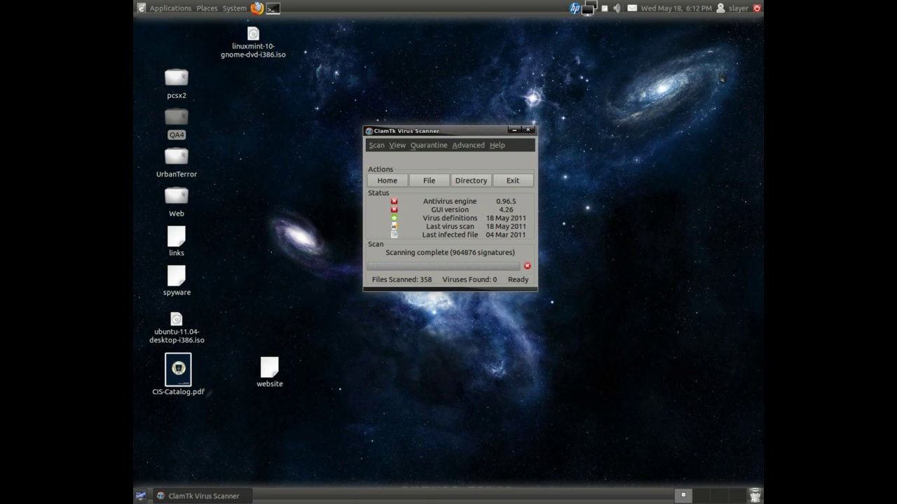
left_click(529, 130)
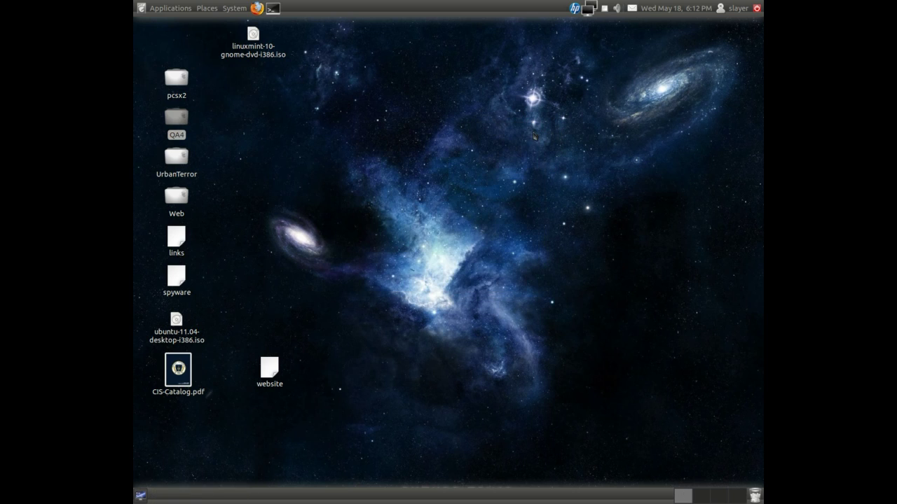